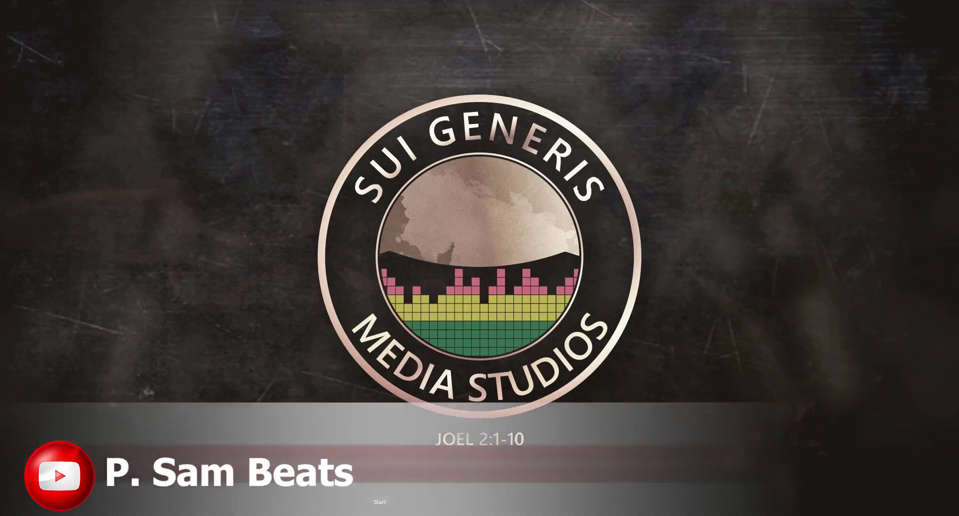
Open Settings to the Apps > Installed apps page listing the 231 installed apps
key(super)
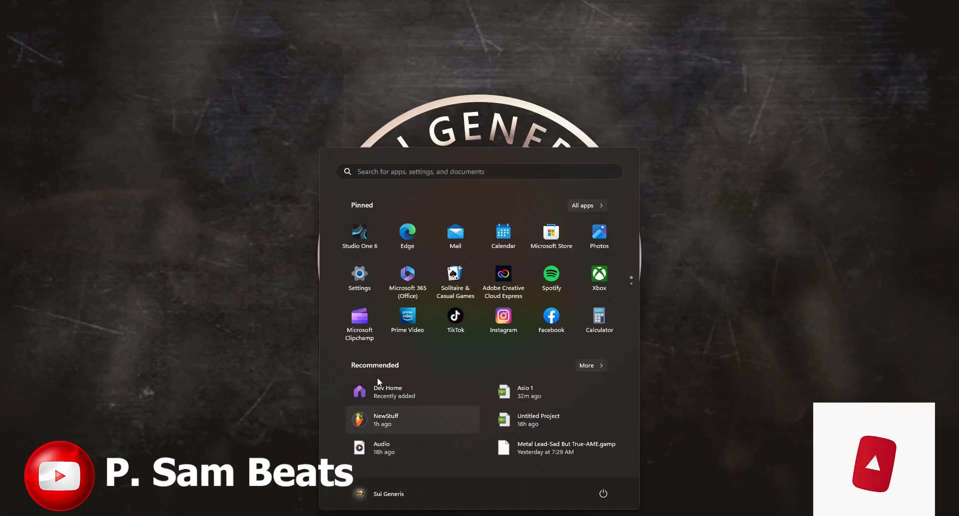
click(363, 278)
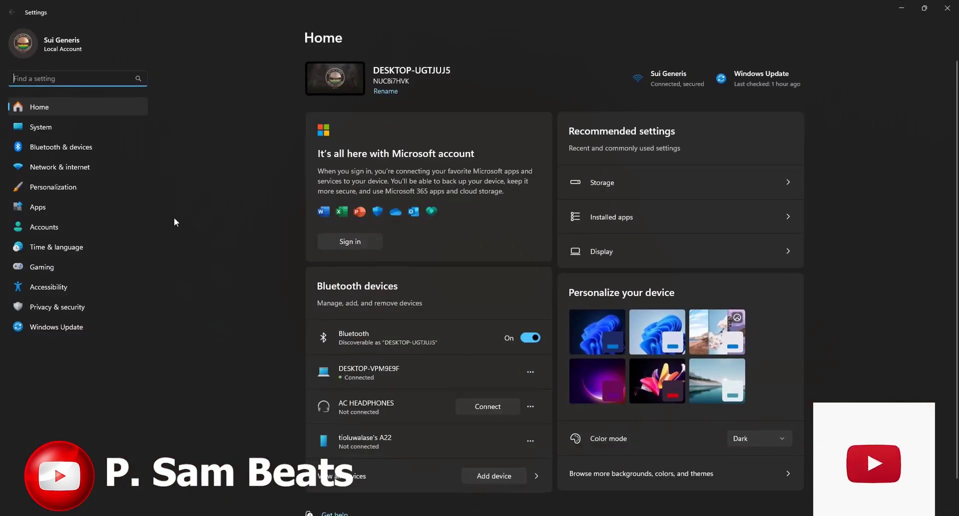
click(41, 210)
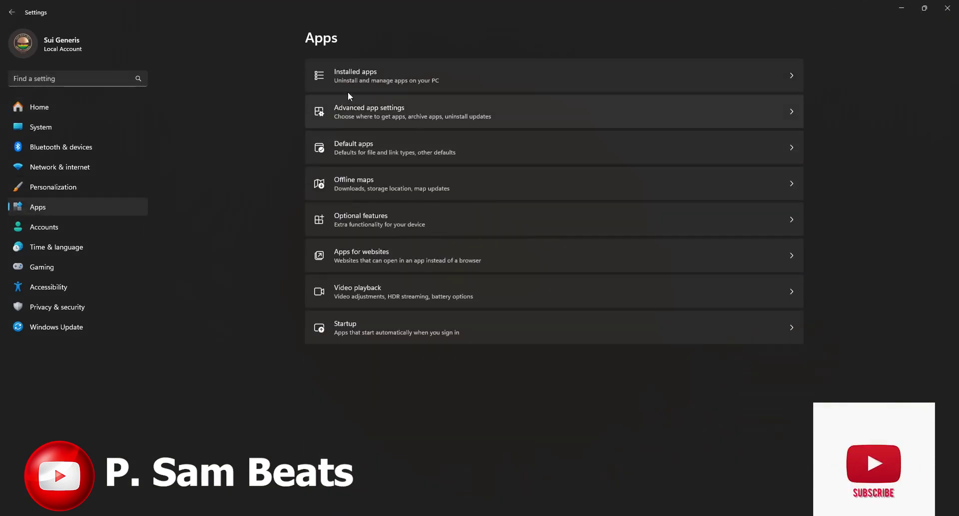
click(377, 80)
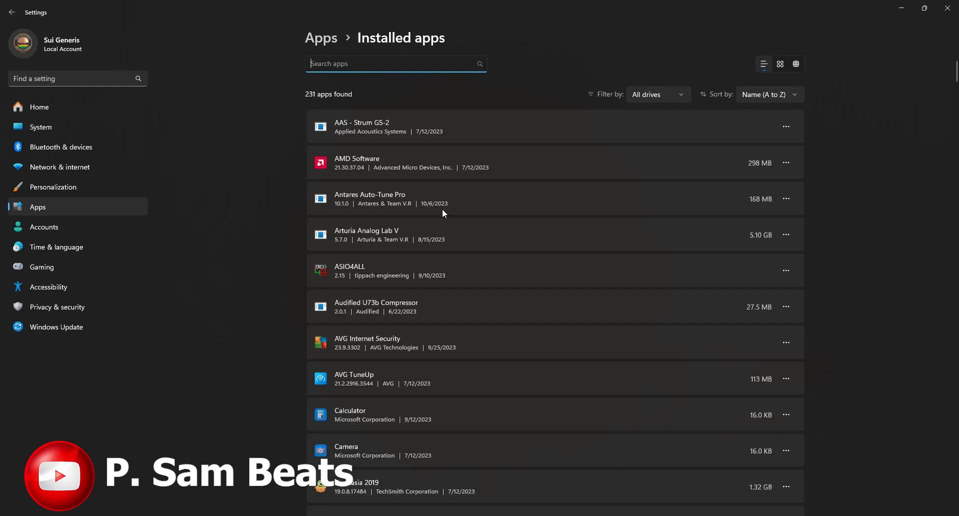
scroll(442, 209, down, 10)
scroll(442, 210, down, 12)
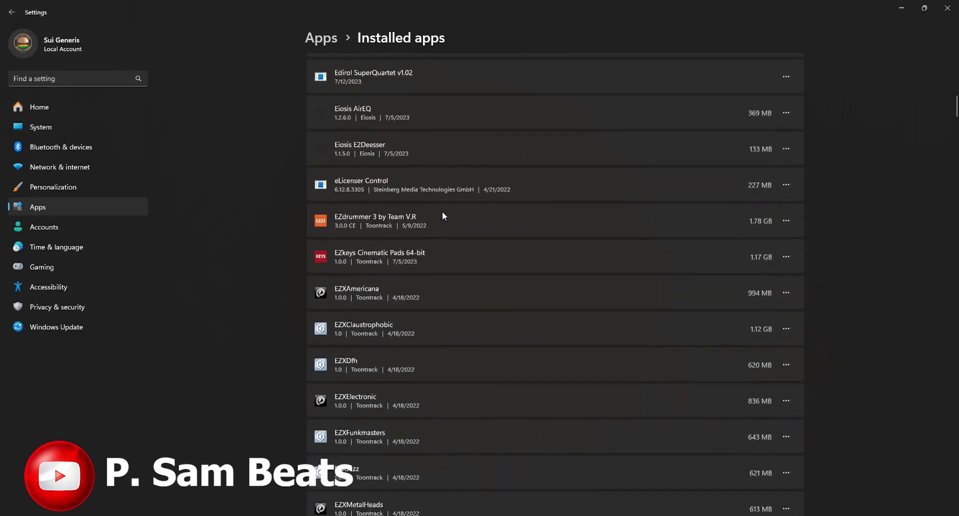
scroll(442, 216, down, 2)
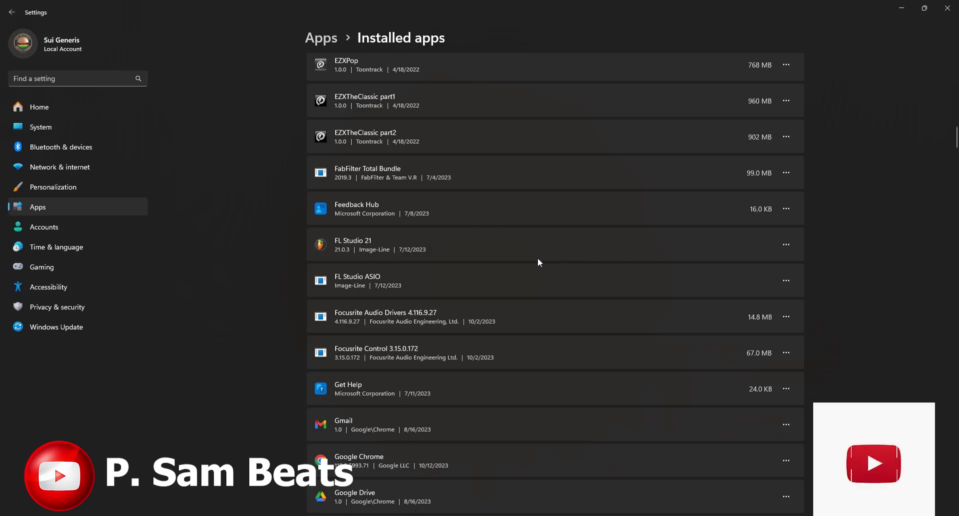
click(786, 246)
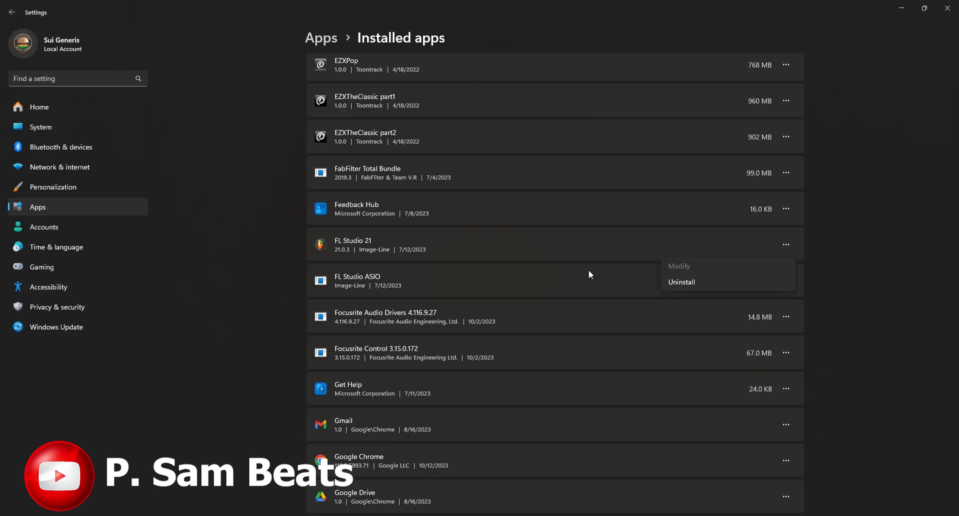
click(504, 276)
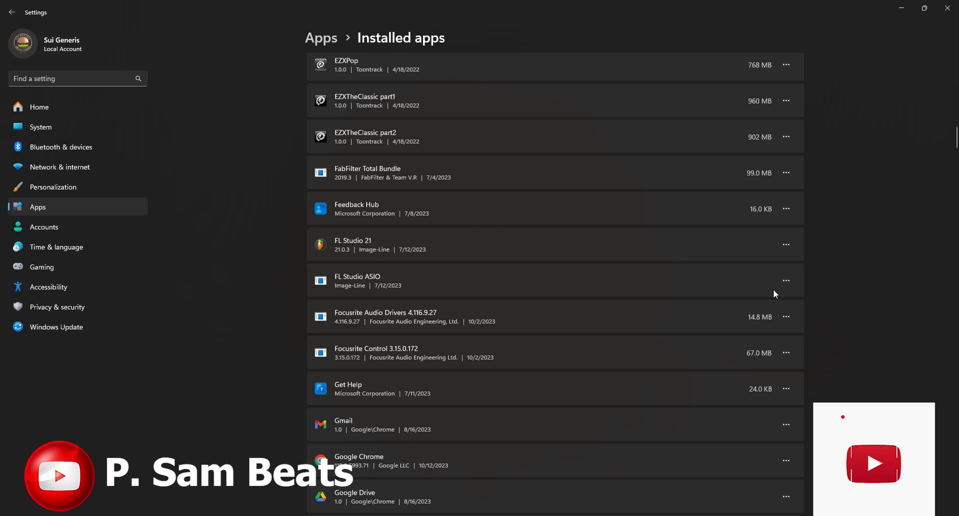
click(787, 281)
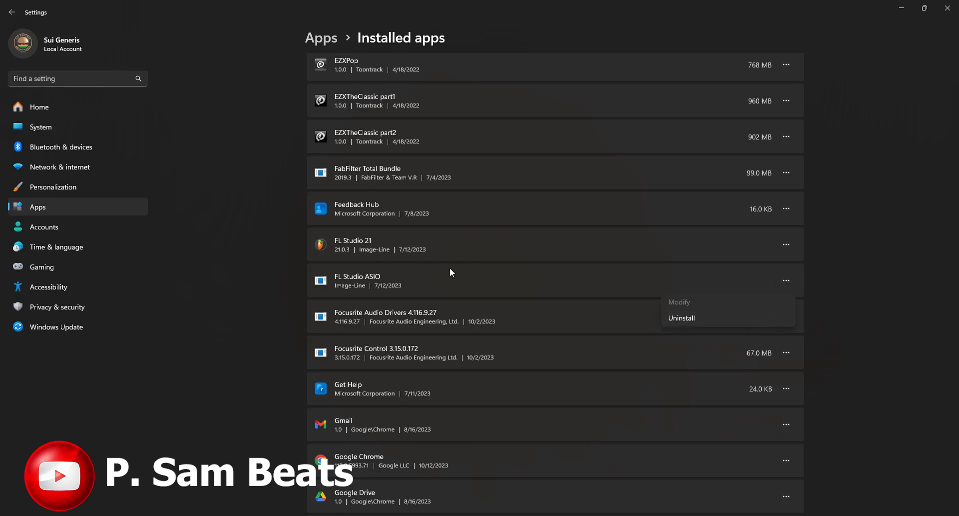
click(347, 292)
scroll(385, 293, down, 3)
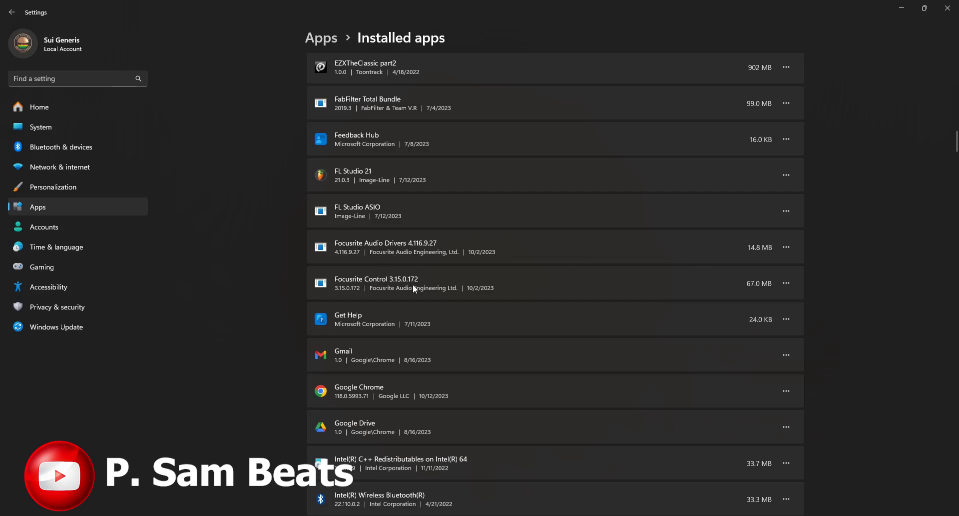
Check the options for Focusrite Audio Drivers and Focusrite Control, then close Settings
click(785, 246)
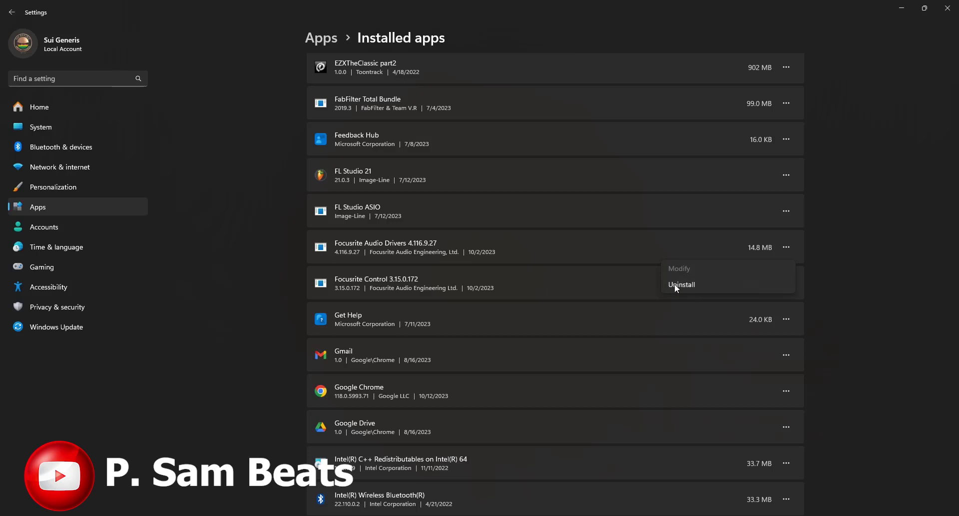
click(615, 287)
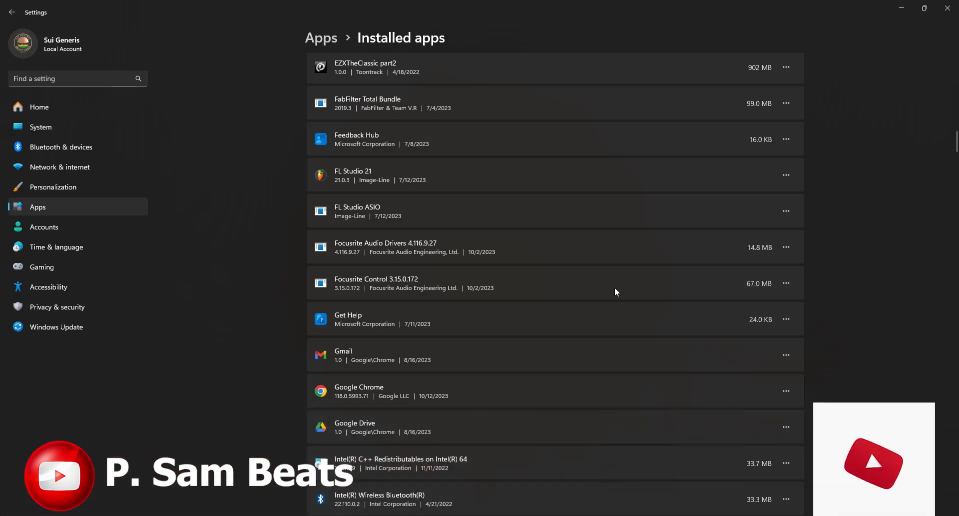
click(785, 282)
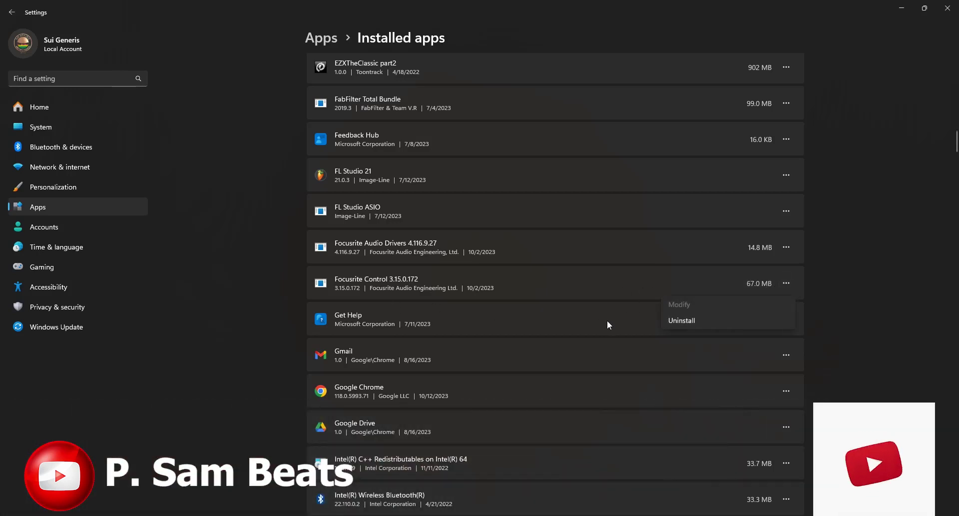
click(844, 203)
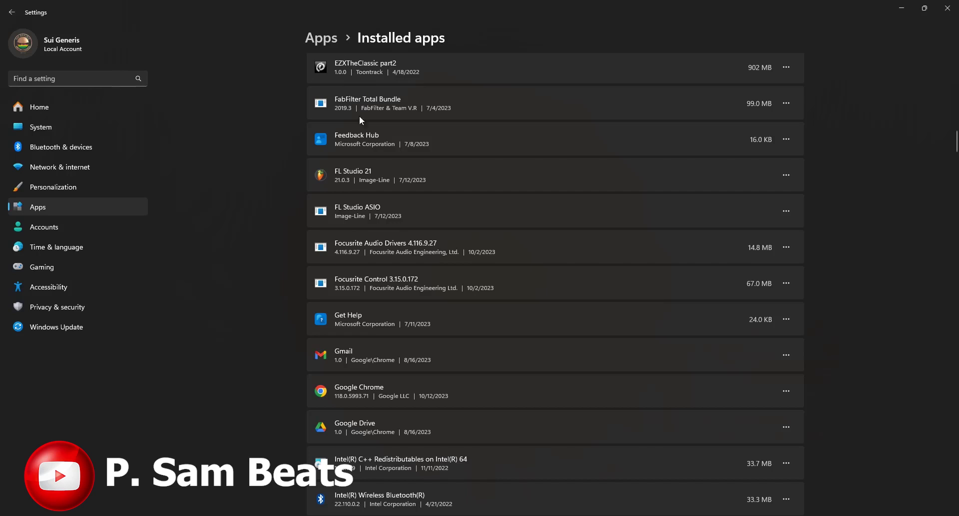
click(947, 8)
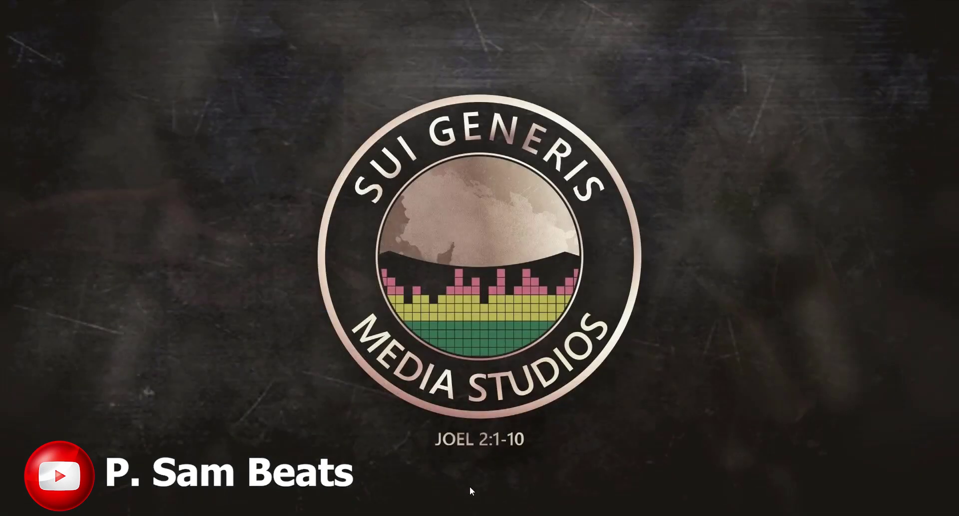
Open File Explorer on This PC, showing five drives including USB Drive (K:)
key(super+e)
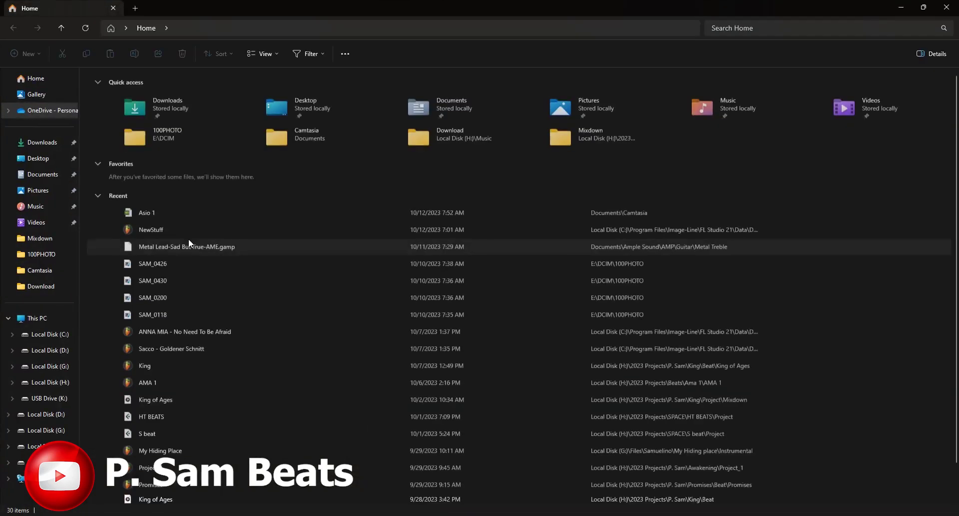
click(48, 318)
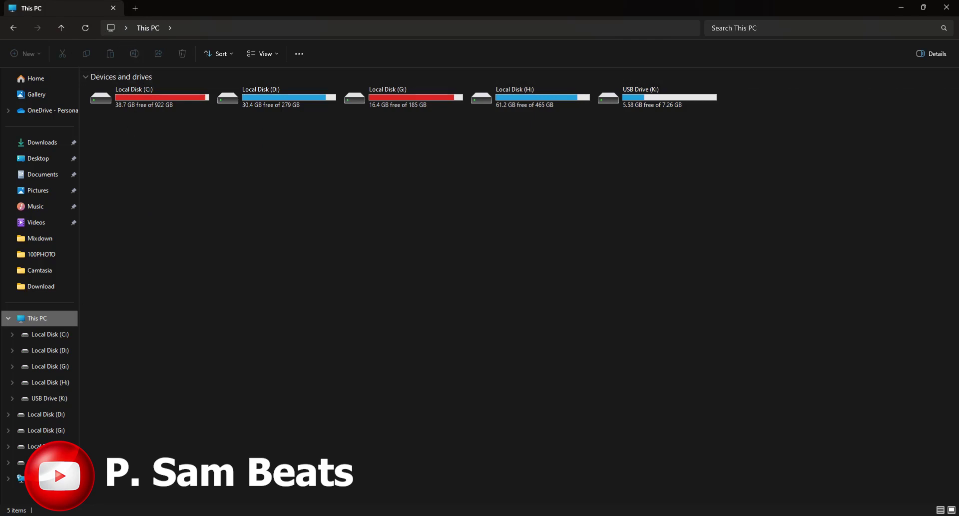
key(super)
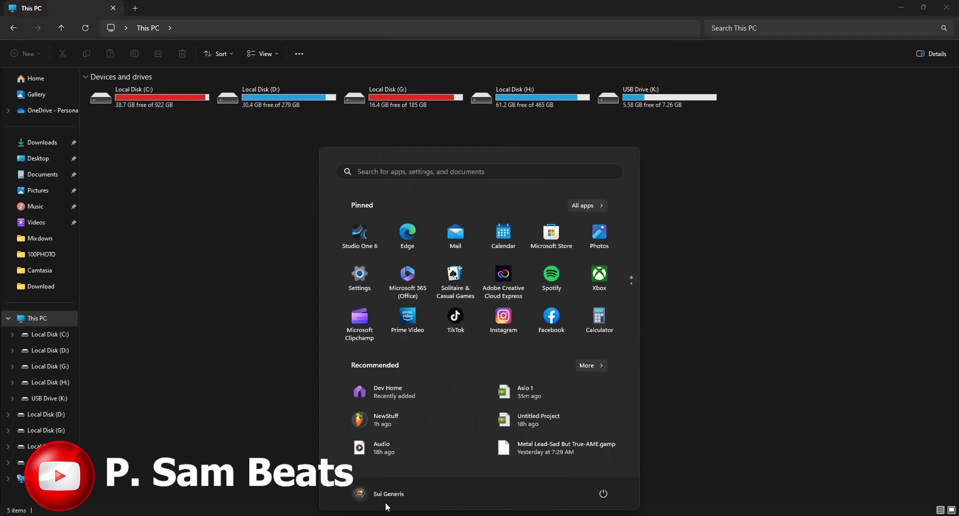
click(364, 288)
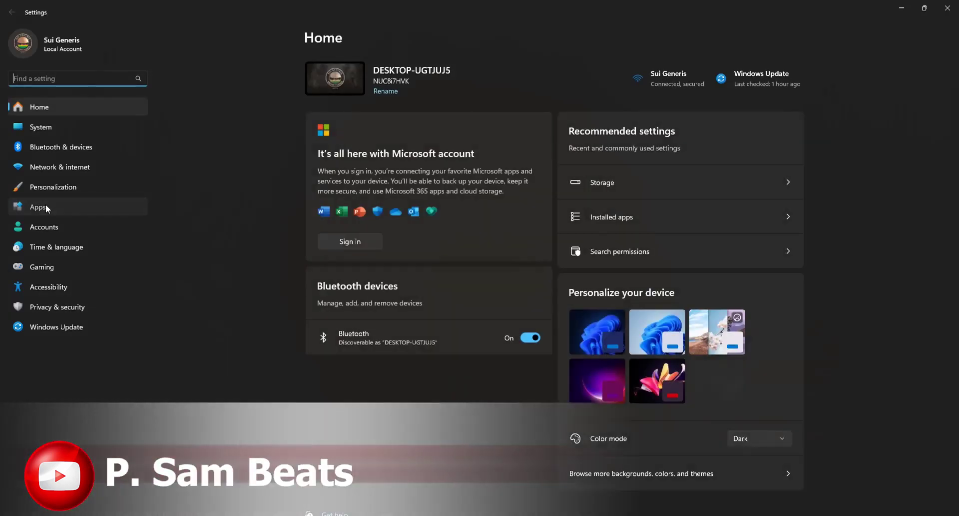
click(52, 208)
click(379, 77)
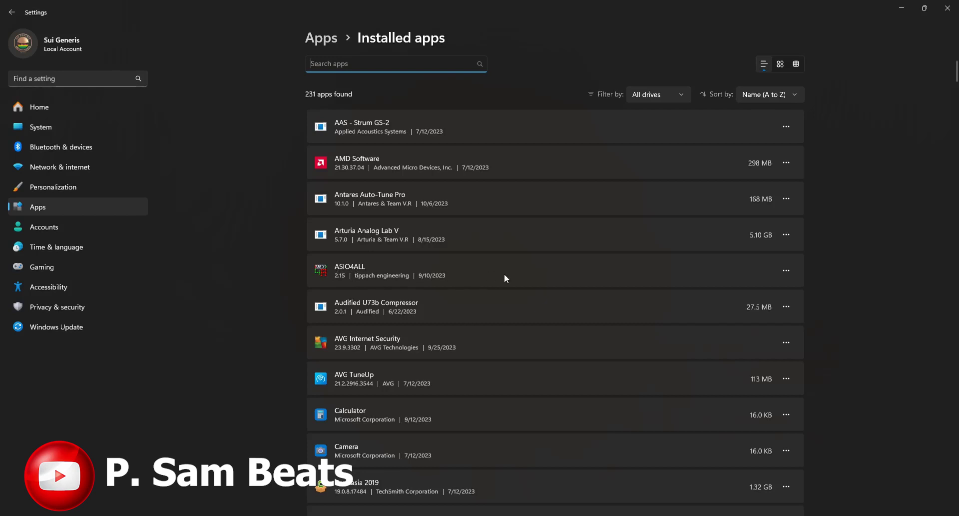
scroll(648, 299, down, 8)
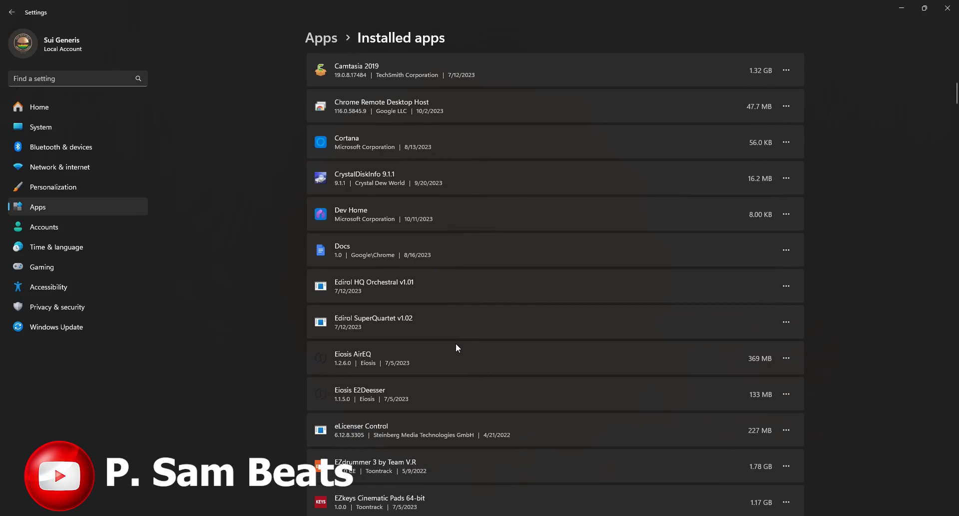
scroll(457, 344, down, 3)
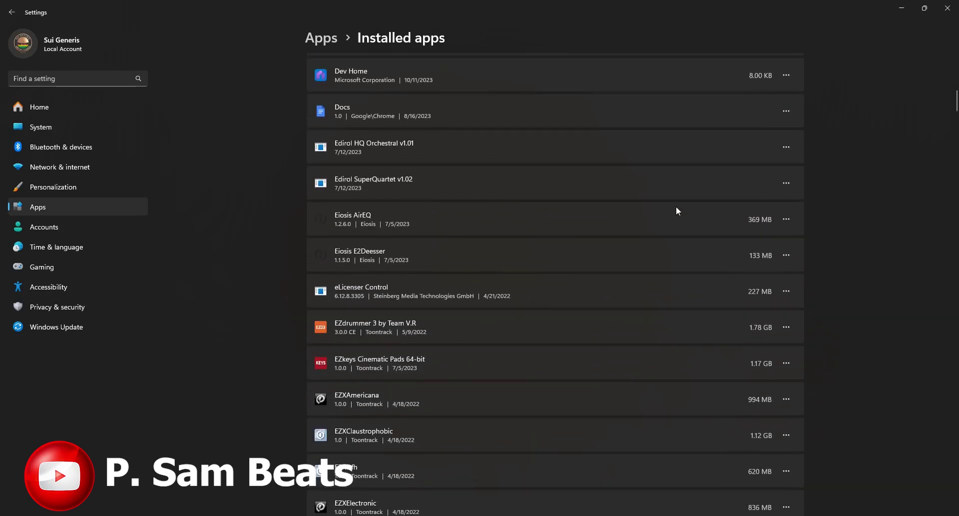
click(948, 8)
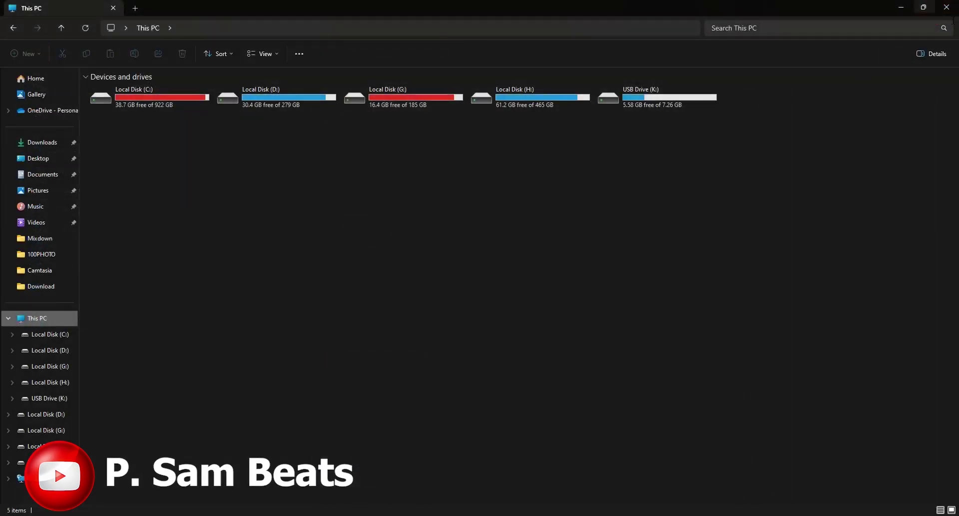
Close File Explorer and restart the computer from the Start menu's power options
click(947, 8)
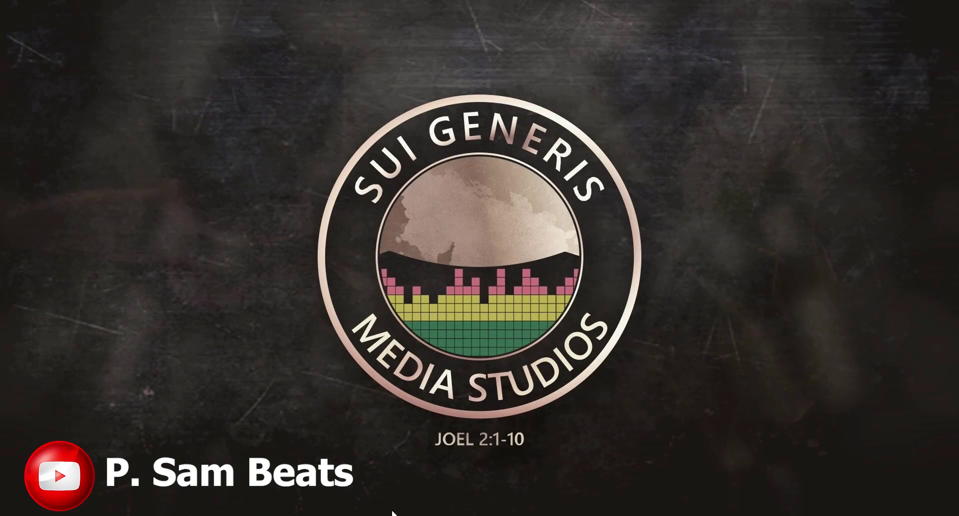
key(super)
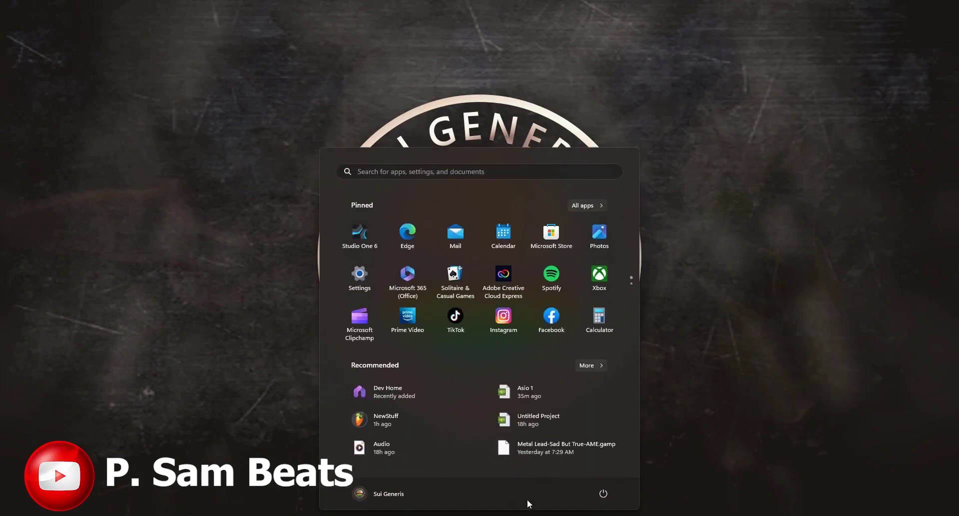
click(603, 493)
click(598, 472)
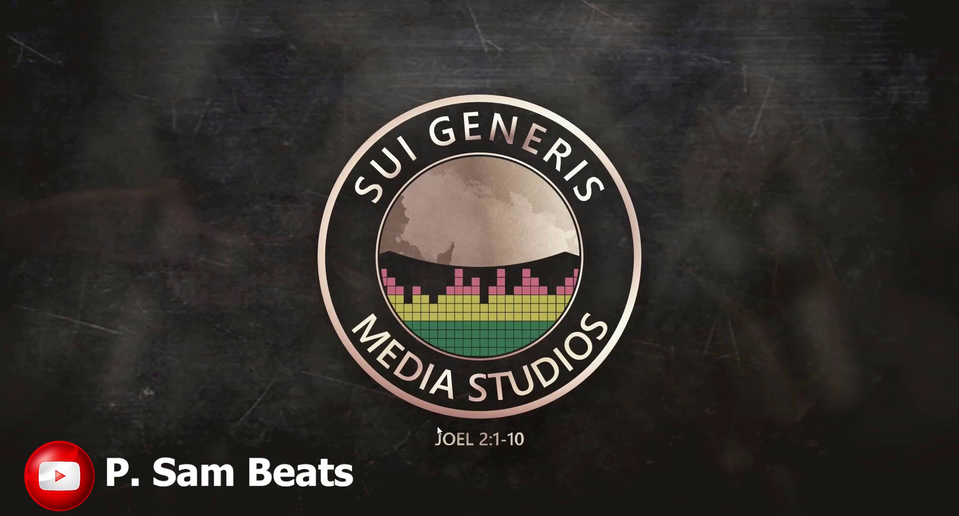
key(super)
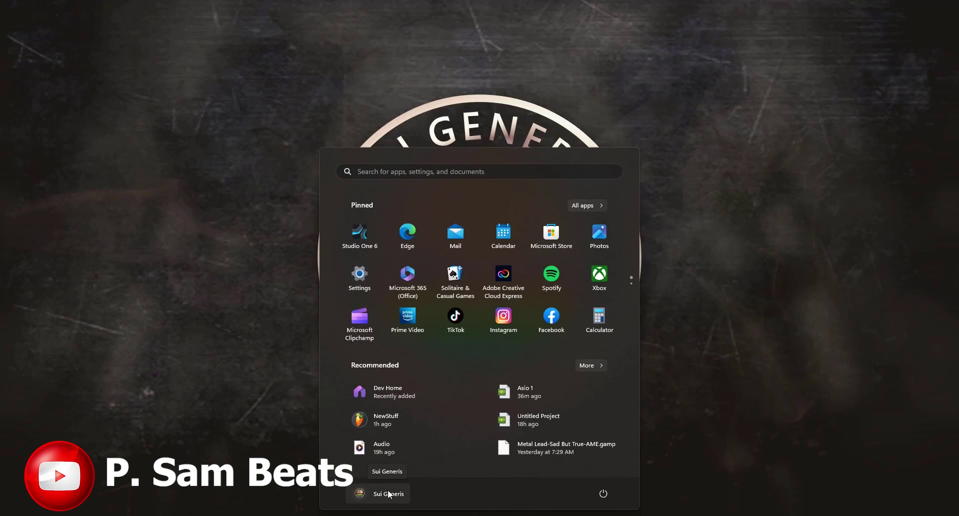
Launch Google Chrome and search Google for 'scarlett 8i6 driver'
text(chro)
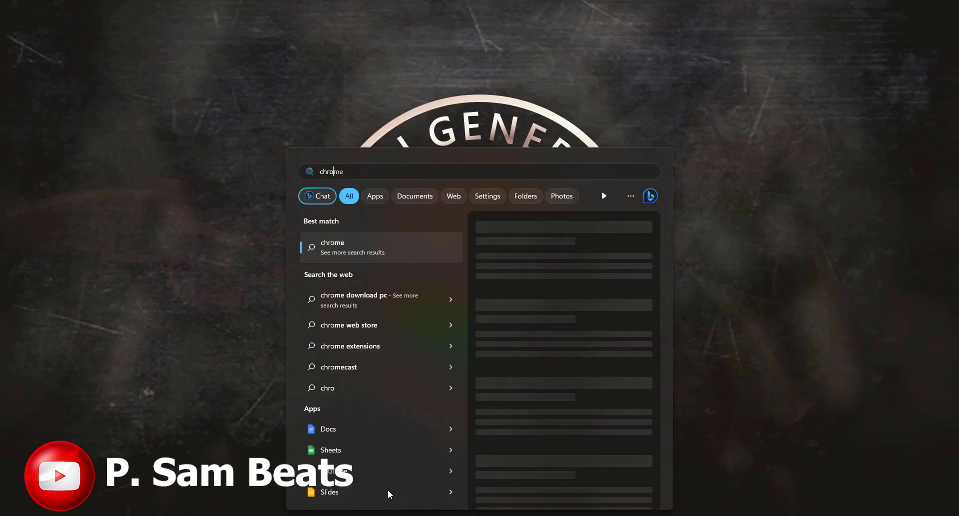
text(me)
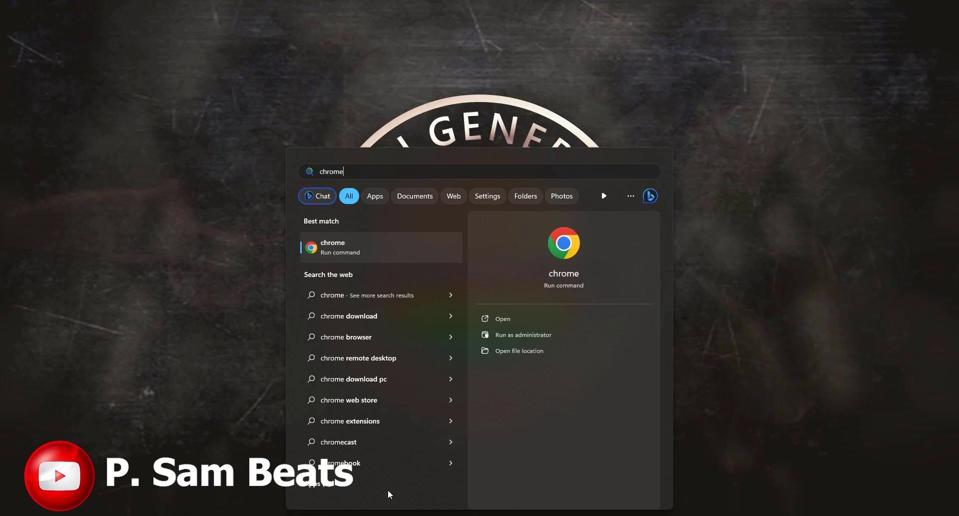
key(Return)
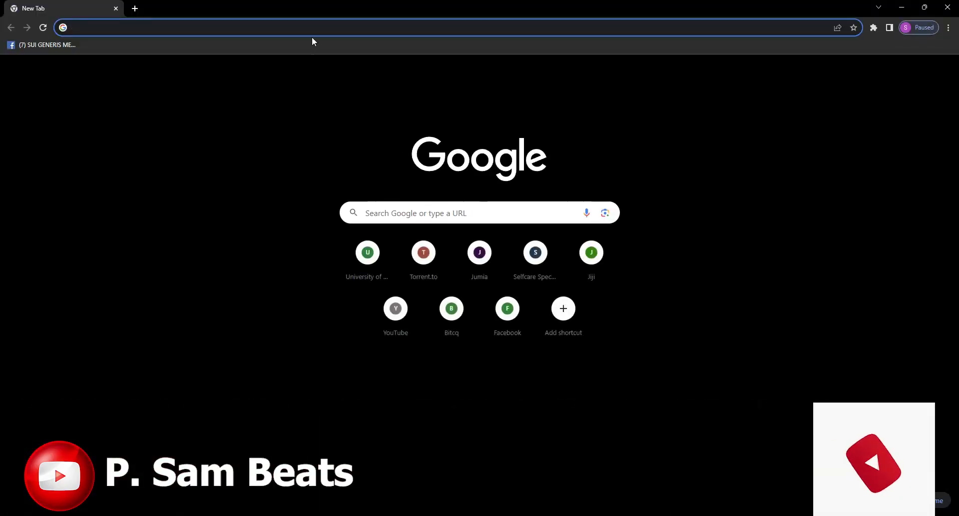
click(311, 27)
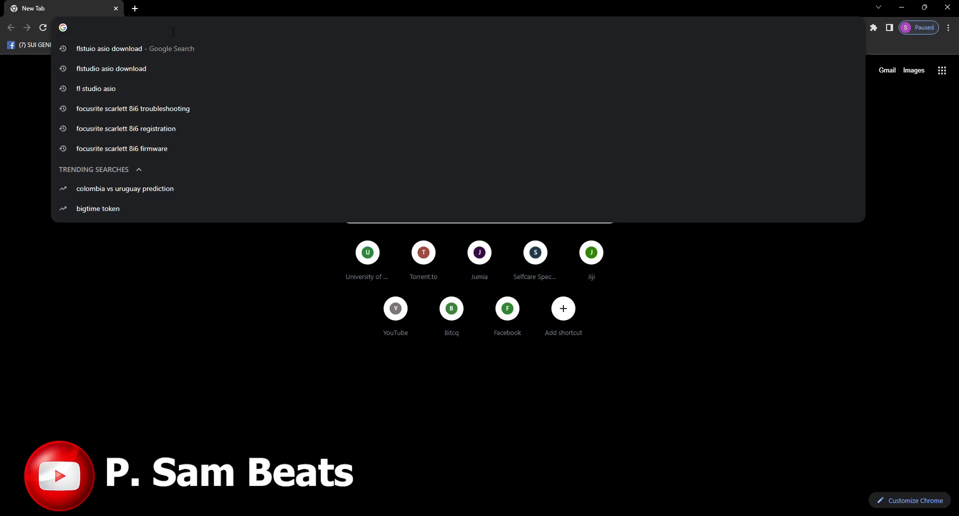
text(sc)
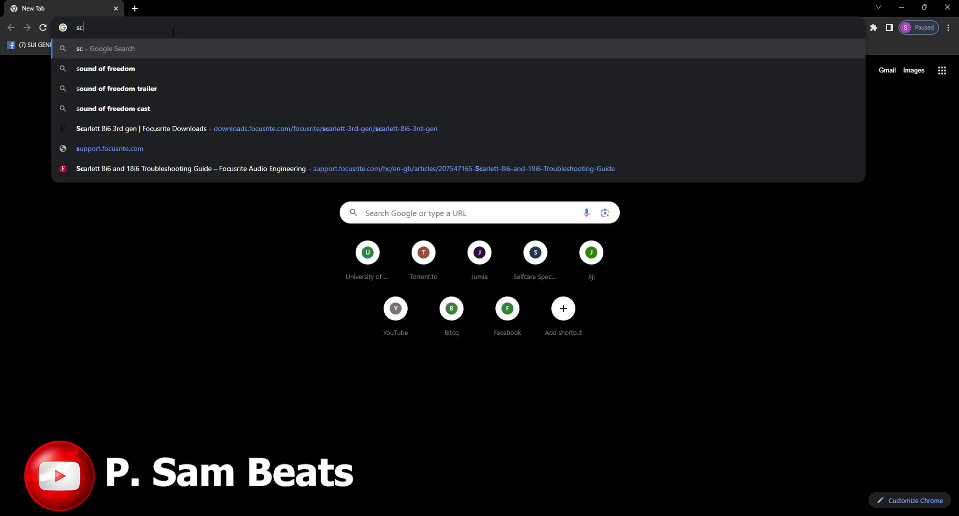
text(arlet)
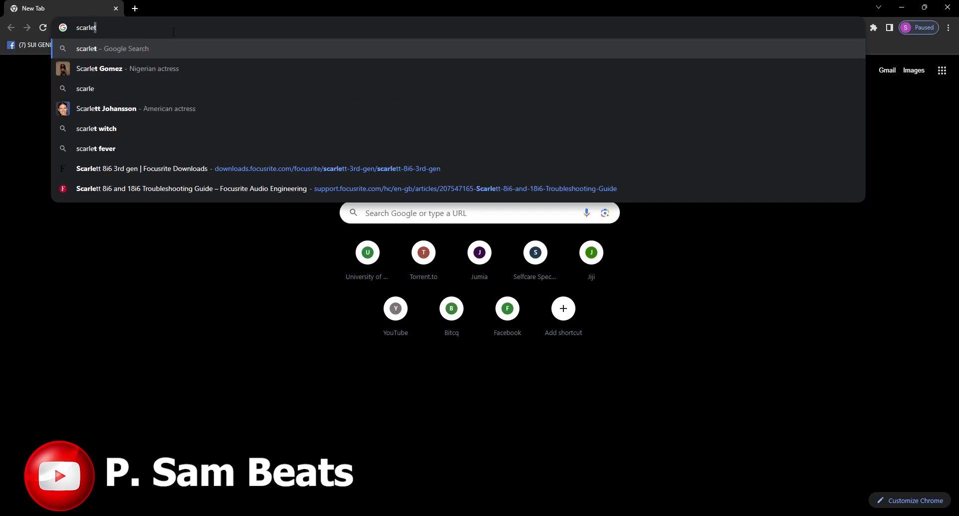
text(t)
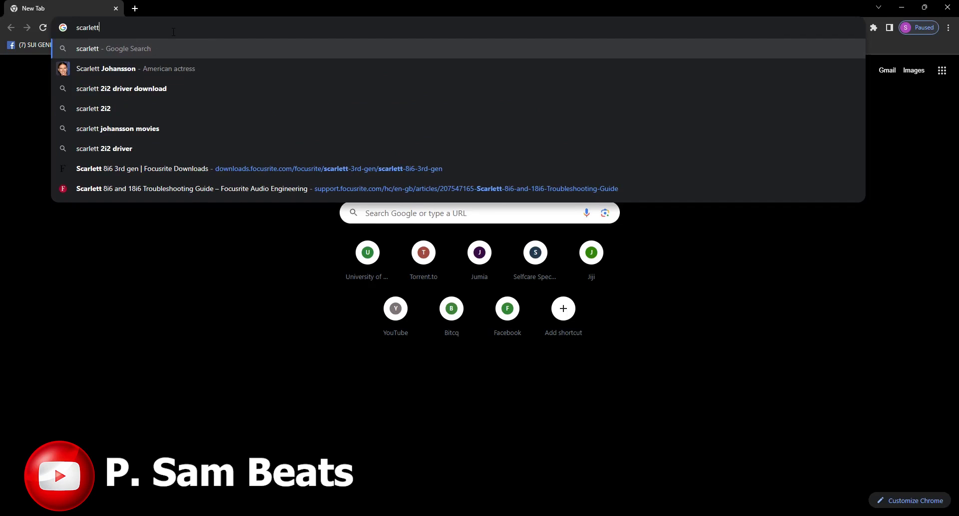
text( 6i)
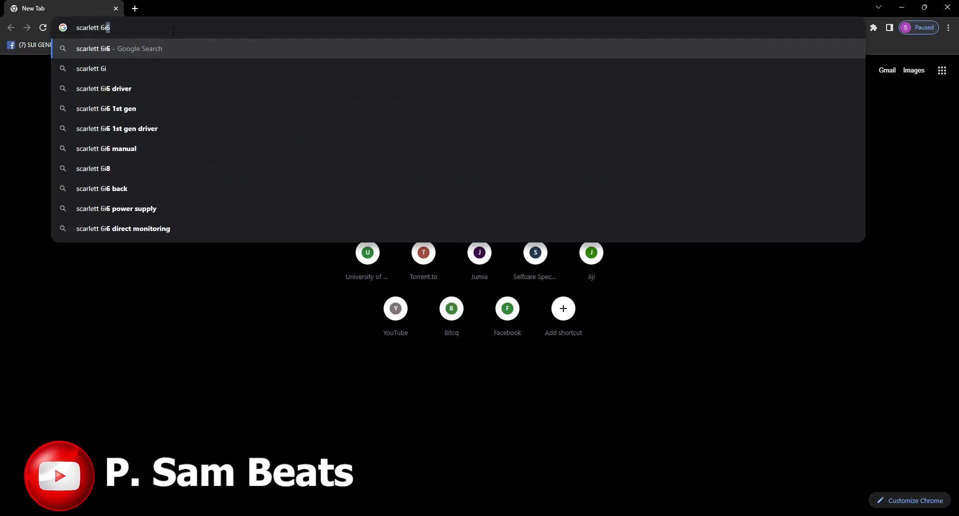
key(BackSpace)
key(BackSpace)
key(BackSpace)
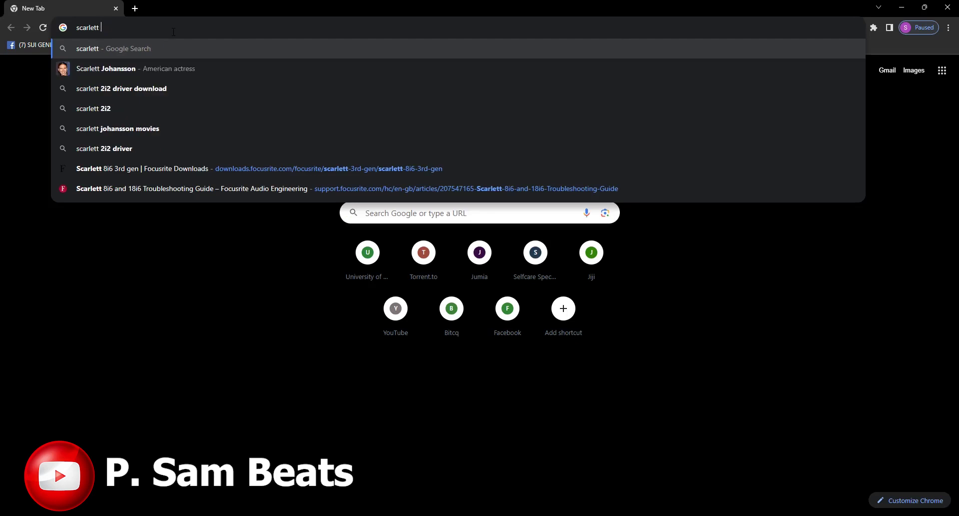
text(8i6)
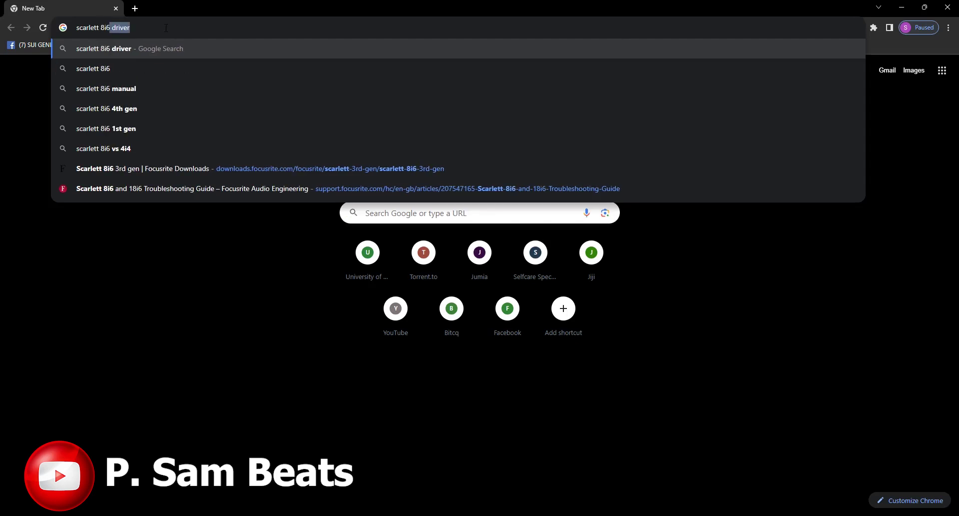
text( driver)
key(Return)
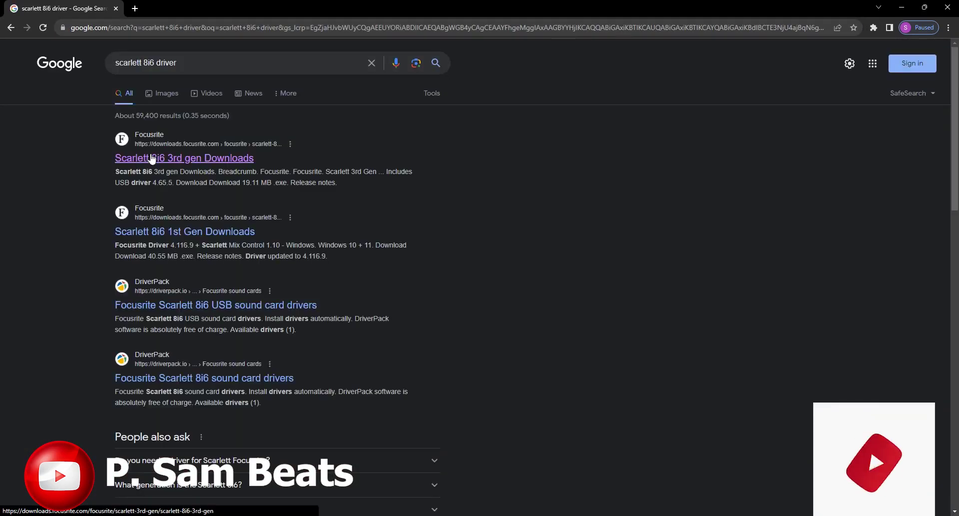
Visit the Scarlett 8i6 3rd gen Downloads page, then close Chrome
click(159, 159)
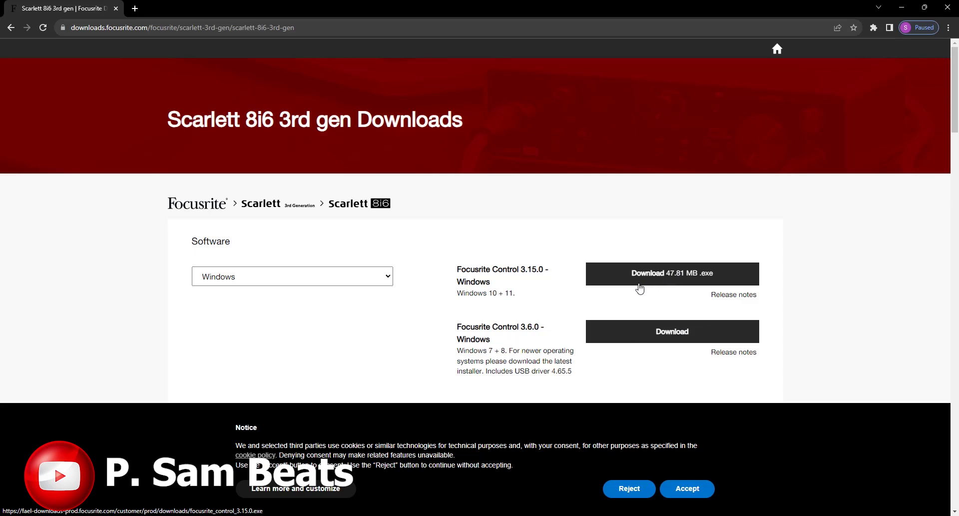
click(948, 9)
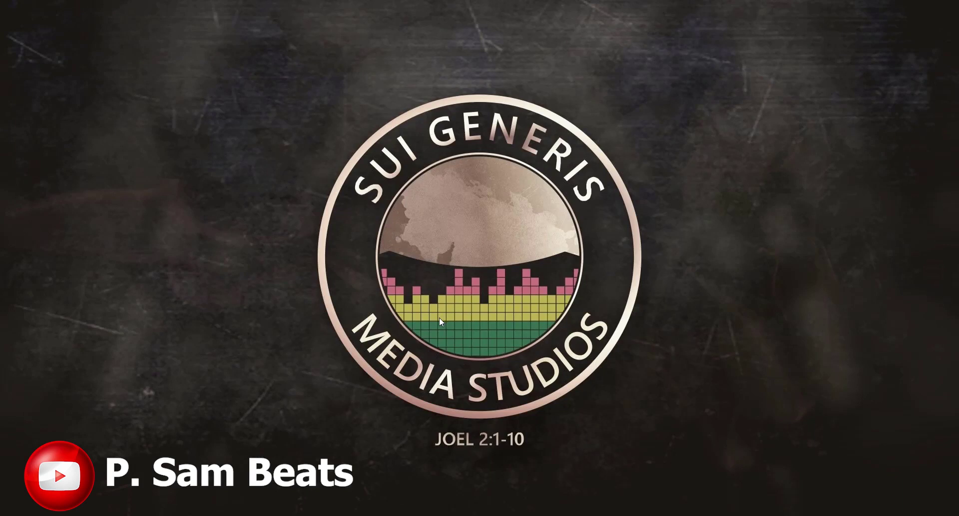
Launch Focusrite Control from the Focusrite tray icon's menu
click(841, 513)
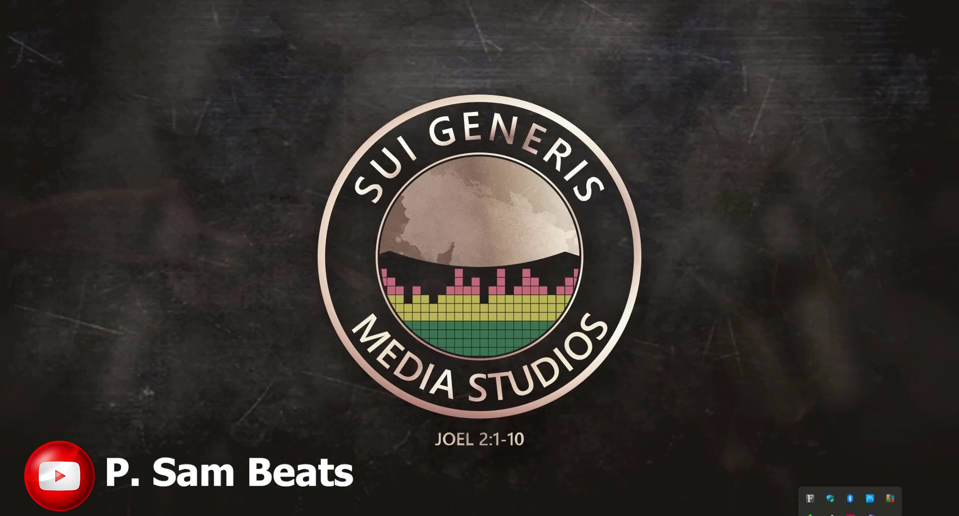
right_click(810, 479)
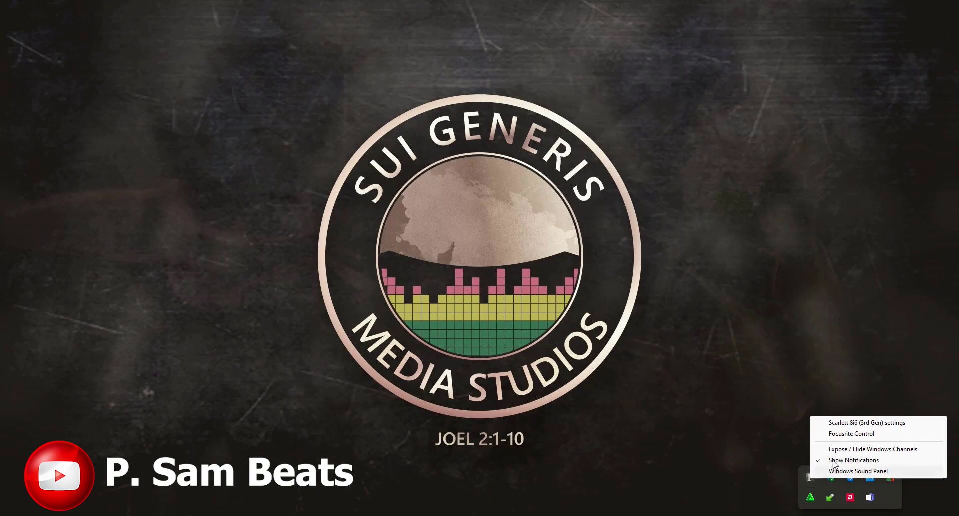
click(848, 435)
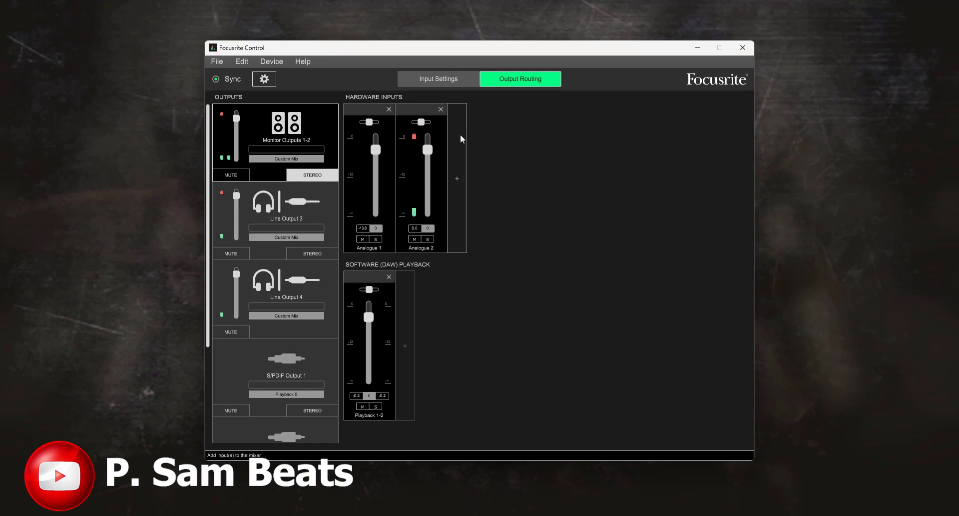
Move the Focusrite Control window slightly down to review its Output Routing page
drag(553, 41, 547, 44)
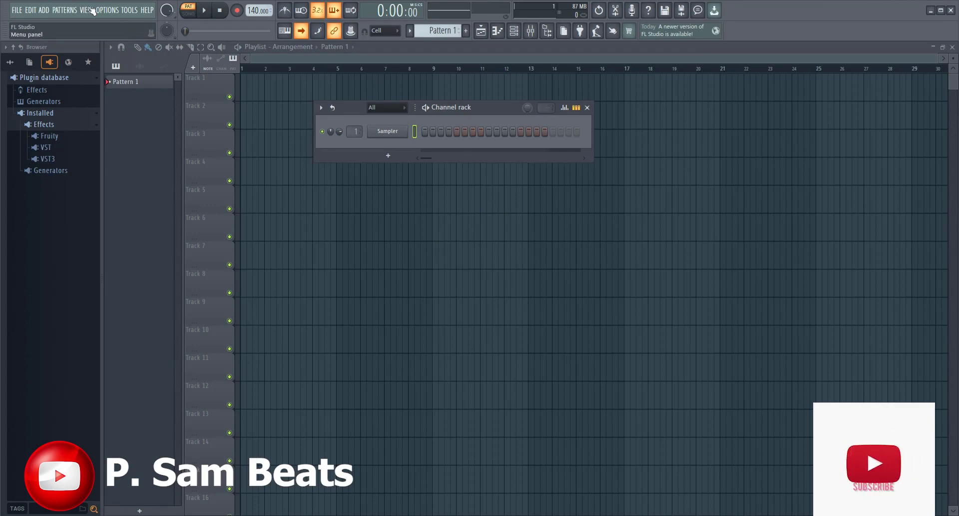
In Audio settings, switch the device to FL Studio ASIO, then Focusrite USB ASIO, then ASIO4ALL v2
click(106, 9)
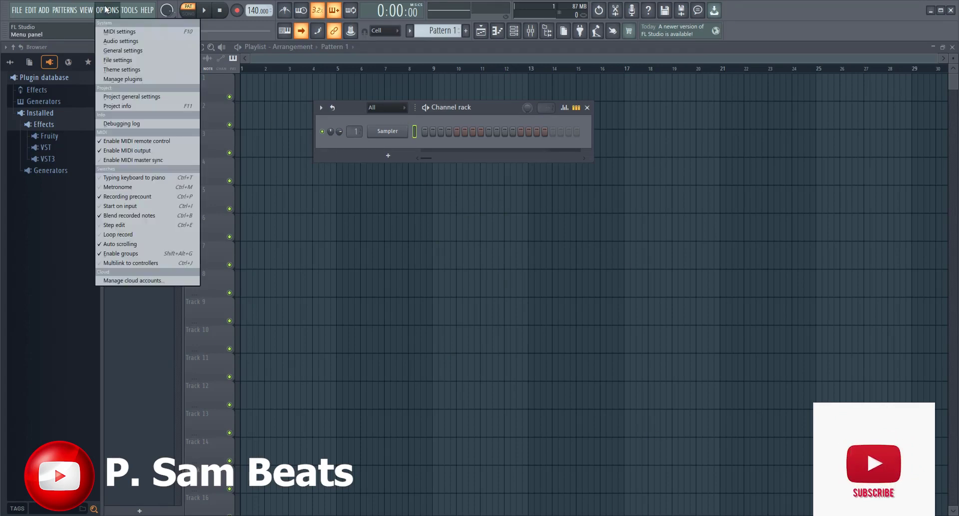
click(137, 43)
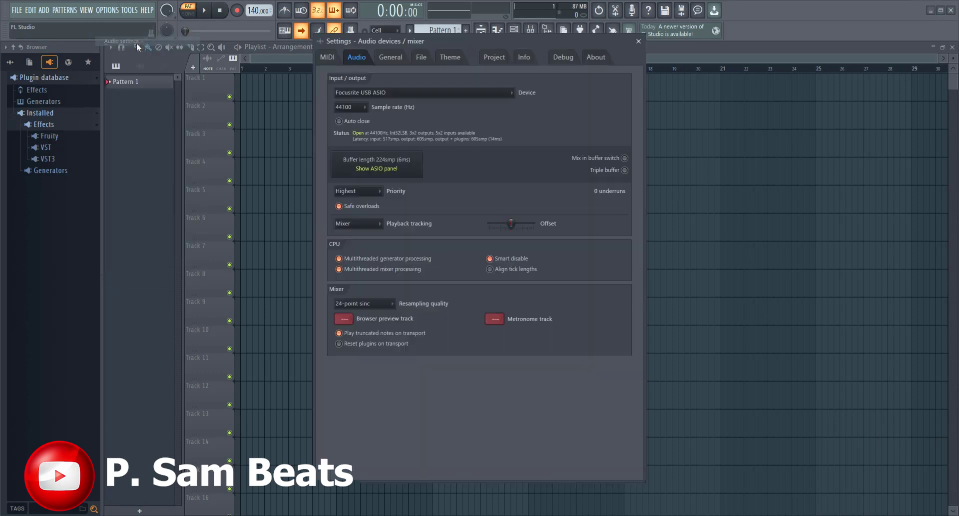
click(447, 93)
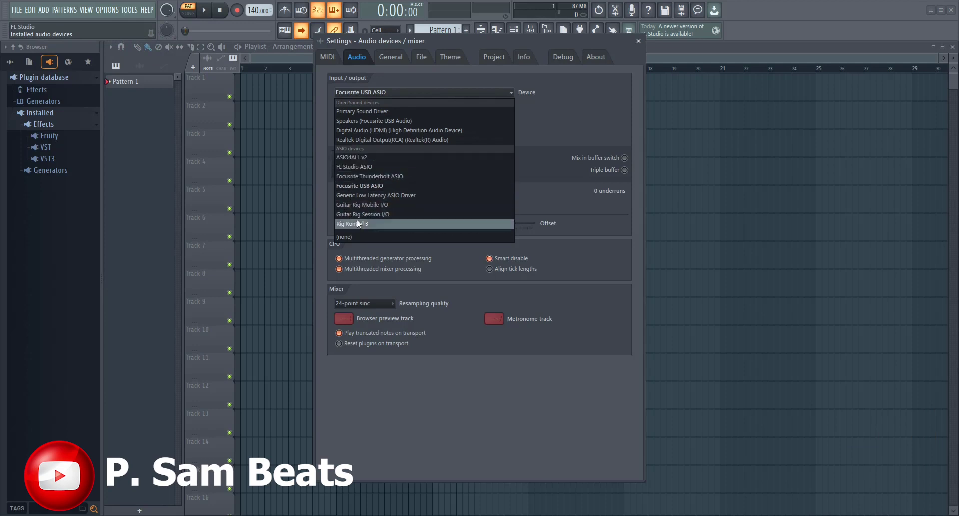
click(355, 168)
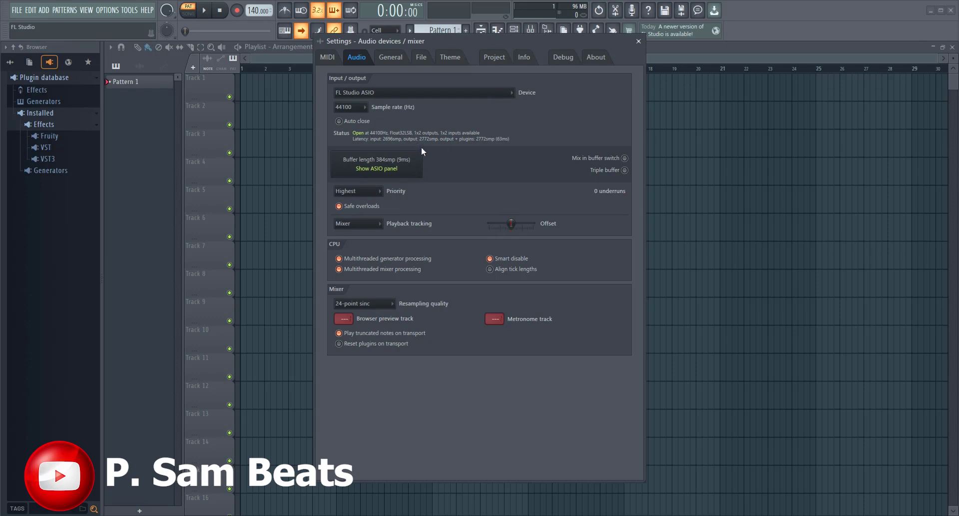
click(430, 96)
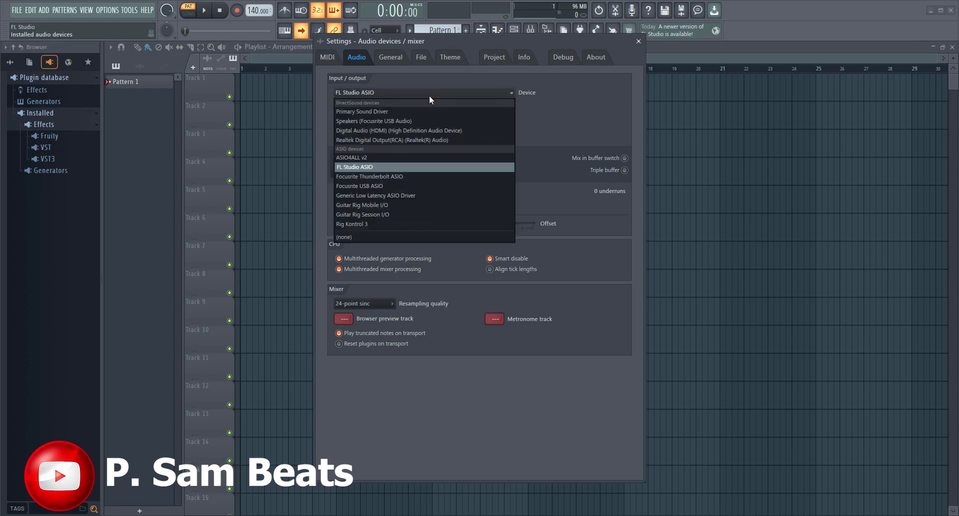
click(388, 184)
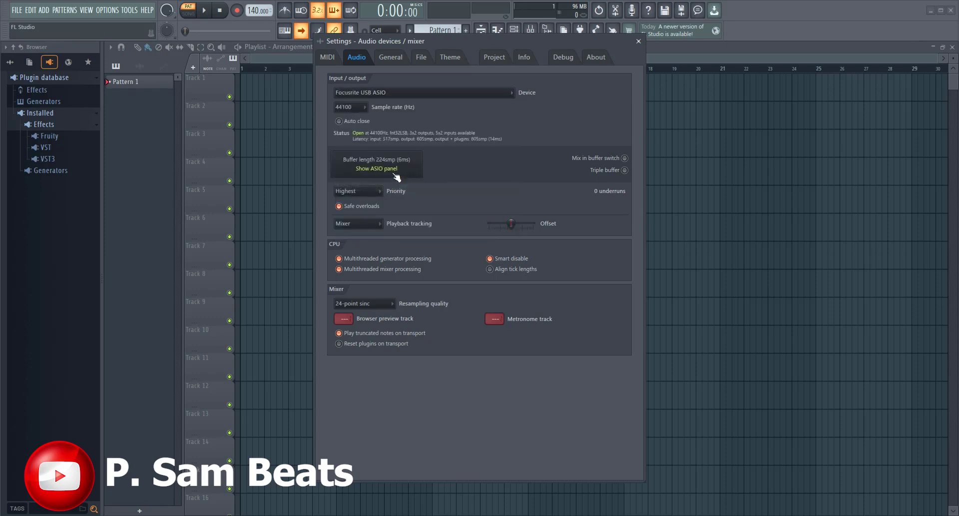
click(407, 94)
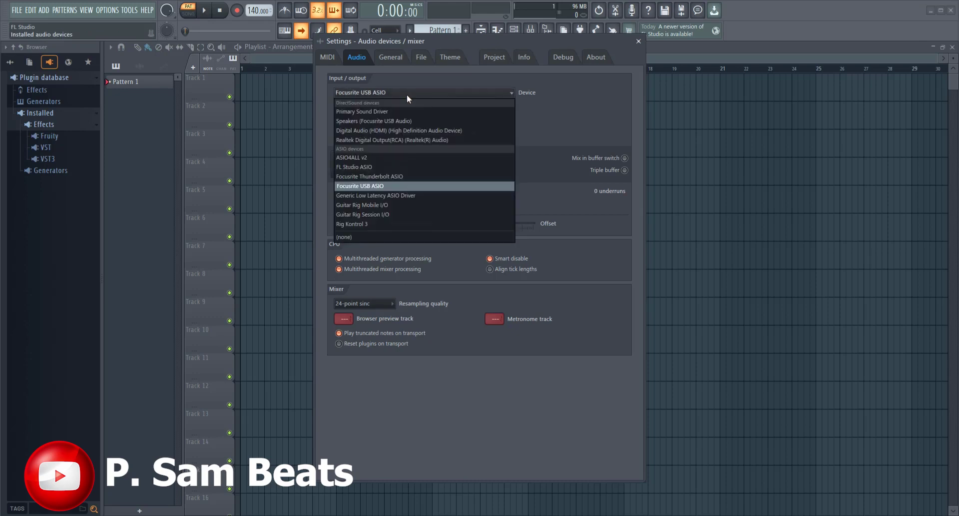
click(370, 158)
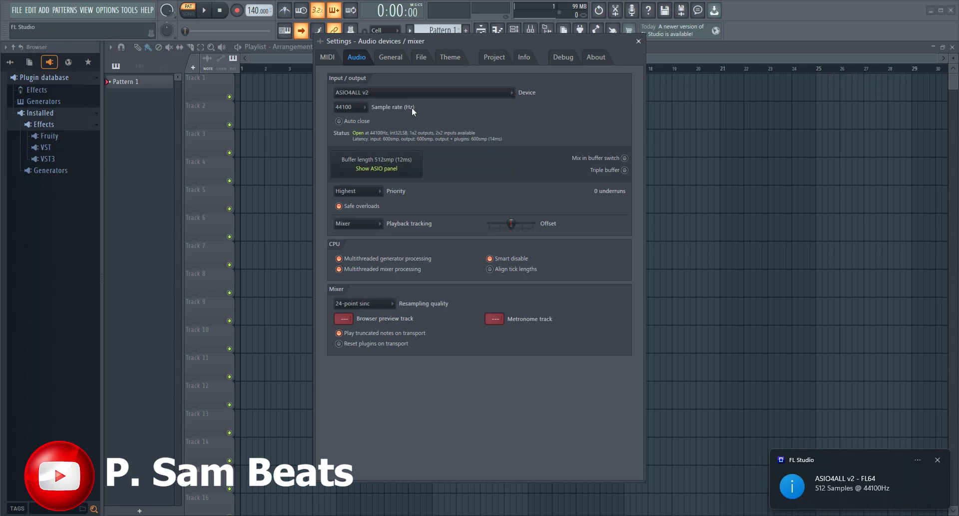
click(422, 93)
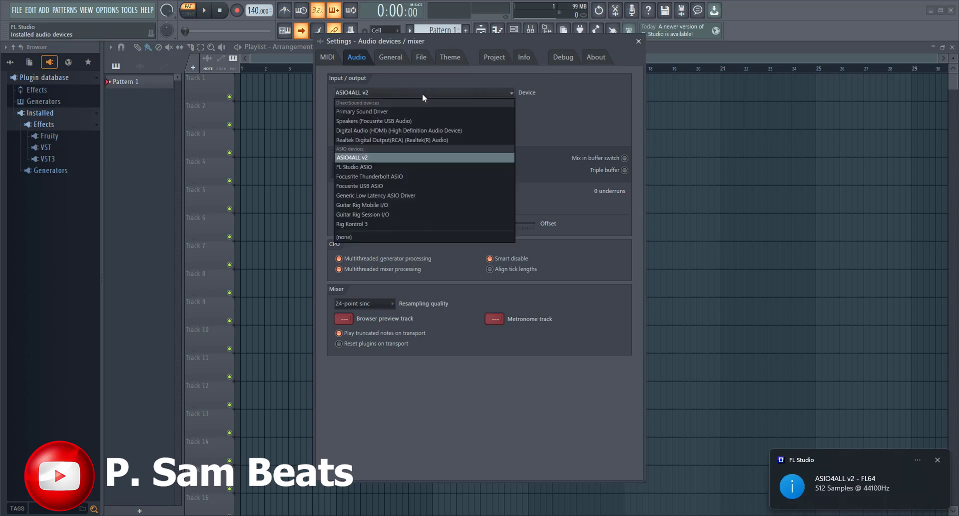